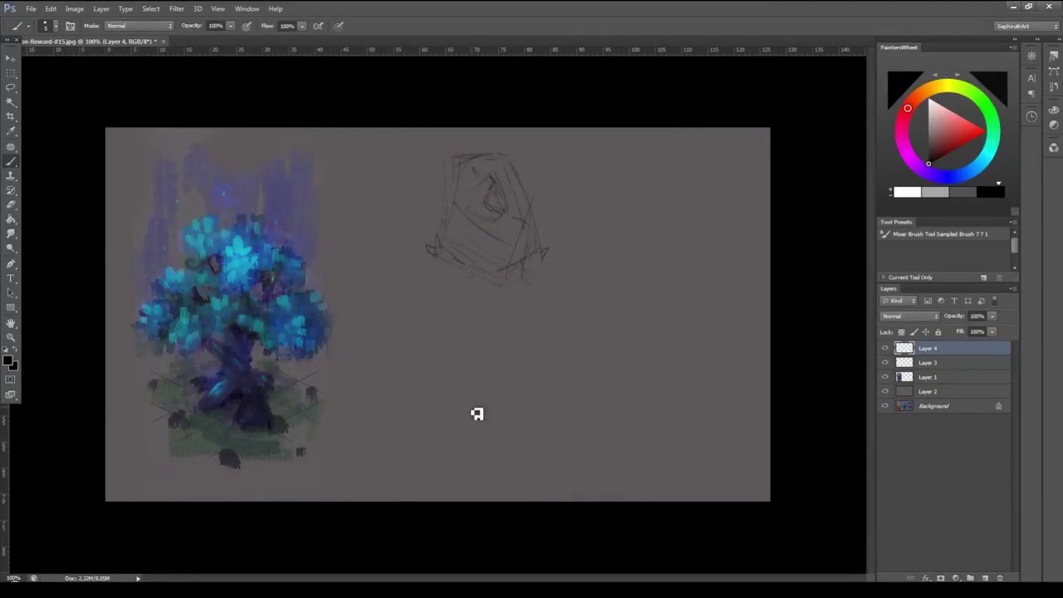
# Sketch the seated wizard's body and round head, then dab light blue onto the small creature.
pyautogui.moveTo(477, 413)
pyautogui.mouseDown()
pyautogui.moveTo(485, 349)
pyautogui.moveTo(524, 387)
pyautogui.moveTo(475, 422)
pyautogui.moveTo(518, 467)
pyautogui.moveTo(546, 392)
pyautogui.moveTo(541, 451)
pyautogui.moveTo(474, 437)
pyautogui.moveTo(470, 420)
pyautogui.moveTo(526, 432)
pyautogui.moveTo(532, 387)
pyautogui.moveTo(499, 337)
pyautogui.moveTo(534, 278)
pyautogui.moveTo(551, 375)
pyautogui.moveTo(499, 384)
pyautogui.mouseUp()
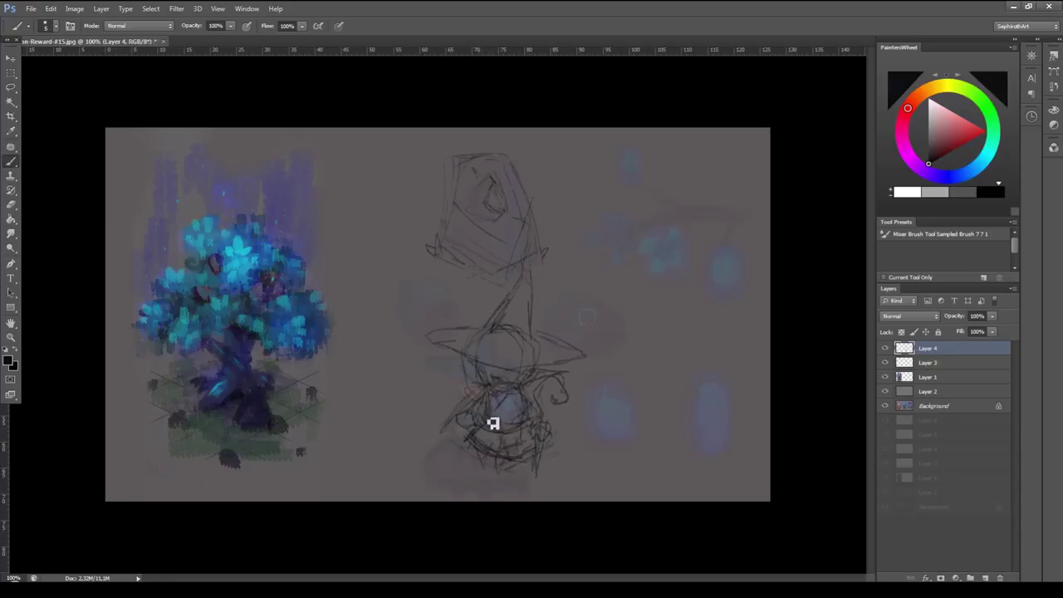
pyautogui.moveTo(709, 186); pyautogui.dragTo(729, 194)
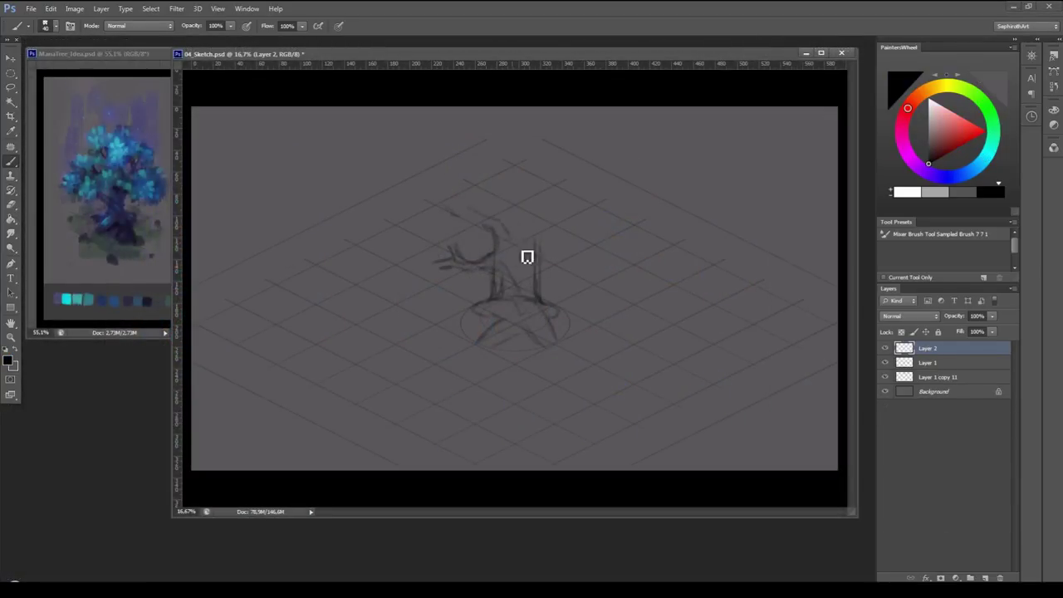
# Loop foliage around the tree trunk and top, fade the sketch to 30% opacity, and add a new layer.
pyautogui.moveTo(539, 248)
pyautogui.mouseDown()
pyautogui.moveTo(610, 240)
pyautogui.moveTo(487, 216)
pyautogui.moveTo(456, 249)
pyautogui.moveTo(542, 228)
pyautogui.moveTo(581, 152)
pyautogui.mouseUp()
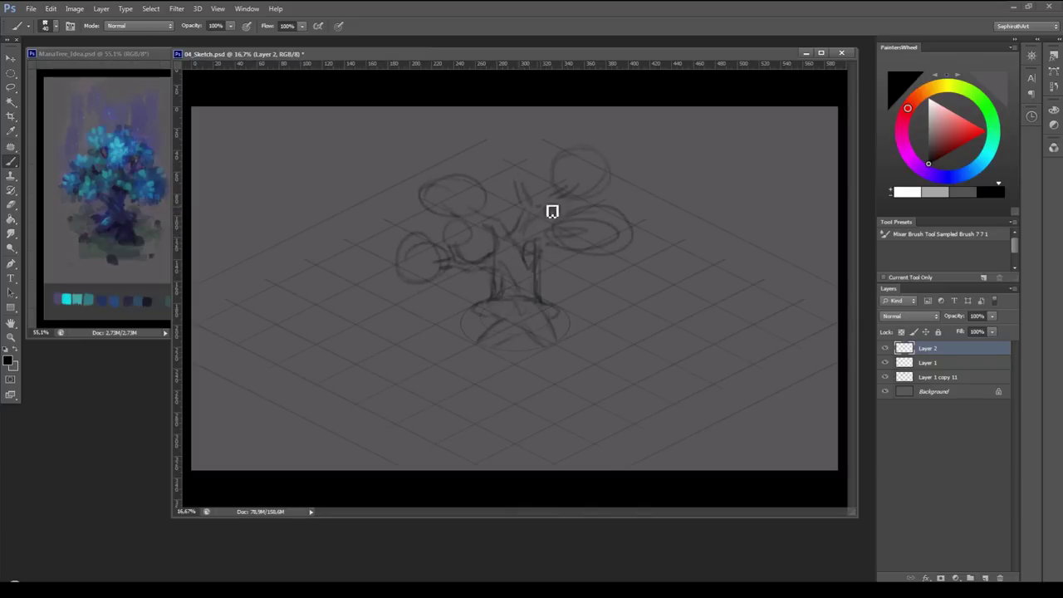
pyautogui.moveTo(552, 211); pyautogui.dragTo(579, 303)
pyautogui.press('3')
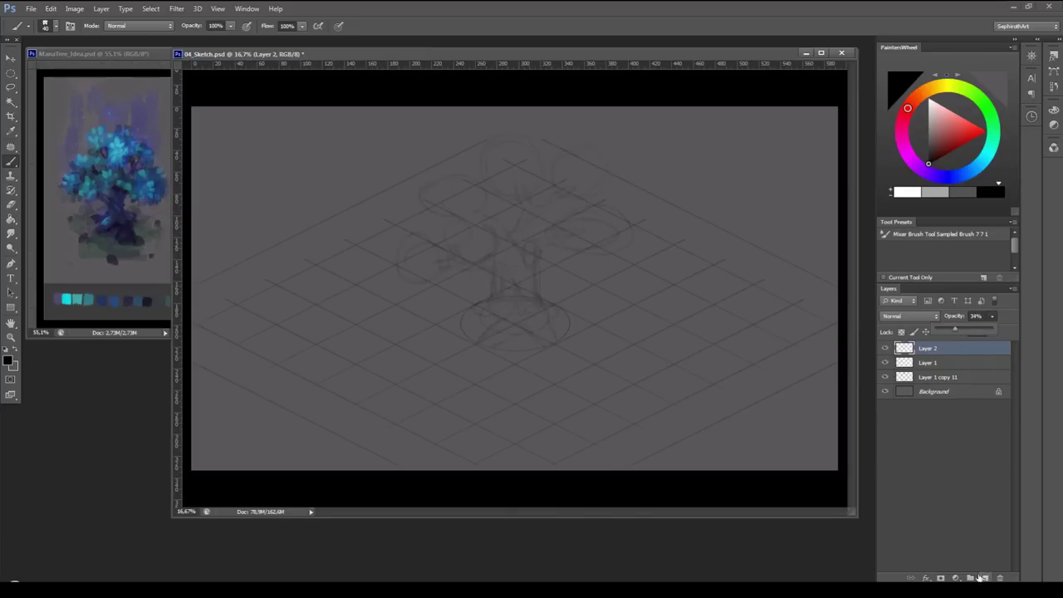
pyautogui.hotkey('ctrl', 'shift', 'alt', 'n')
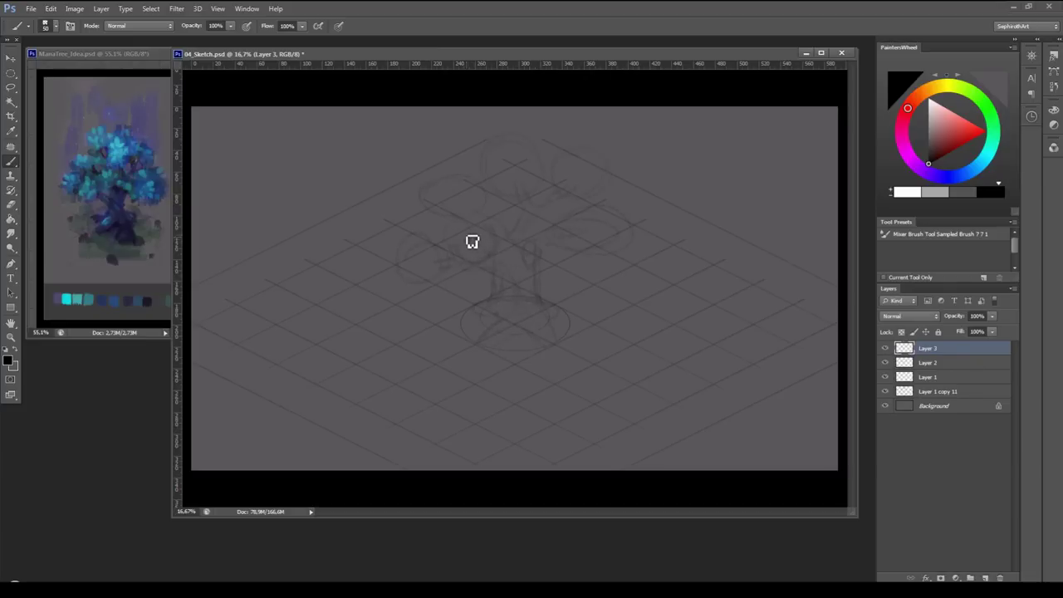
# Sketch the stone monoliths with a spiral carving, plus small extra rocks on the ground.
pyautogui.moveTo(465, 232); pyautogui.dragTo(439, 268)
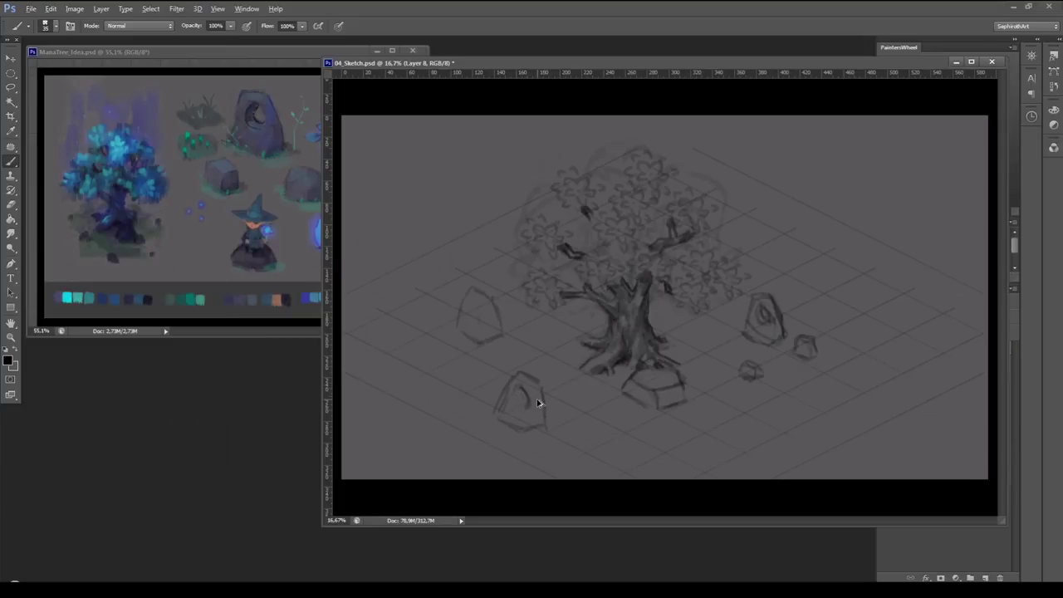
pyautogui.moveTo(509, 427)
pyautogui.mouseDown()
pyautogui.moveTo(527, 383)
pyautogui.moveTo(529, 406)
pyautogui.moveTo(544, 399)
pyautogui.mouseUp()
pyautogui.moveTo(490, 308)
pyautogui.mouseDown()
pyautogui.moveTo(510, 338)
pyautogui.moveTo(481, 309)
pyautogui.mouseUp()
pyautogui.moveTo(425, 362); pyautogui.dragTo(440, 358)
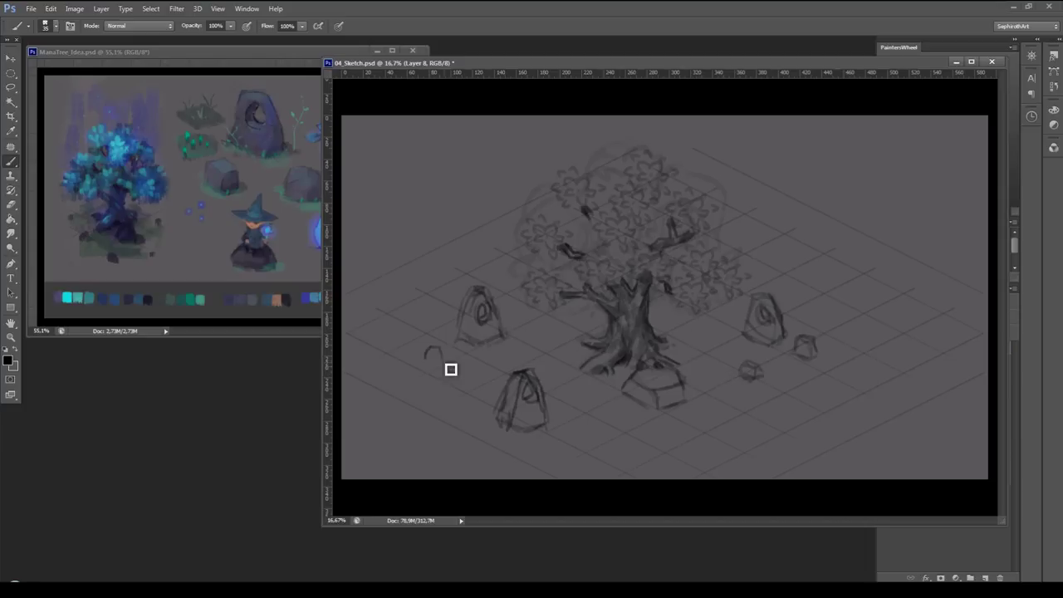
pyautogui.moveTo(447, 402); pyautogui.dragTo(462, 397)
pyautogui.moveTo(630, 455); pyautogui.dragTo(638, 440)
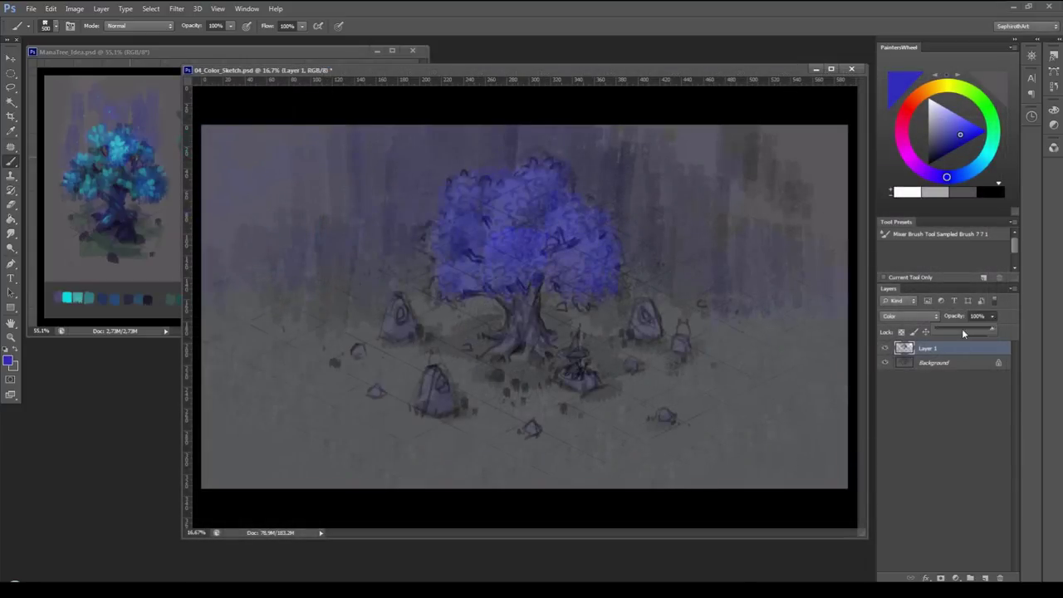
# Set the colour wash layer to 57% opacity, add a new layer, and pick a mid-blue with a smaller brush.
pyautogui.click(908, 346)
pyautogui.click(936, 154)
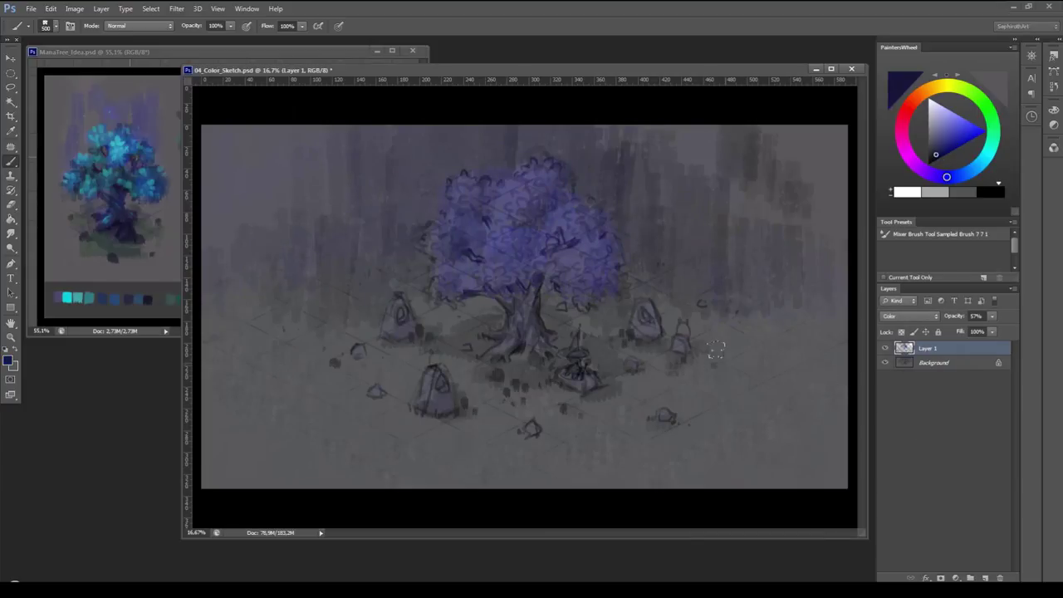
pyautogui.click(986, 577)
pyautogui.keyDown('alt'); pyautogui.click(133, 148); pyautogui.keyUp('alt')
pyautogui.press('[')
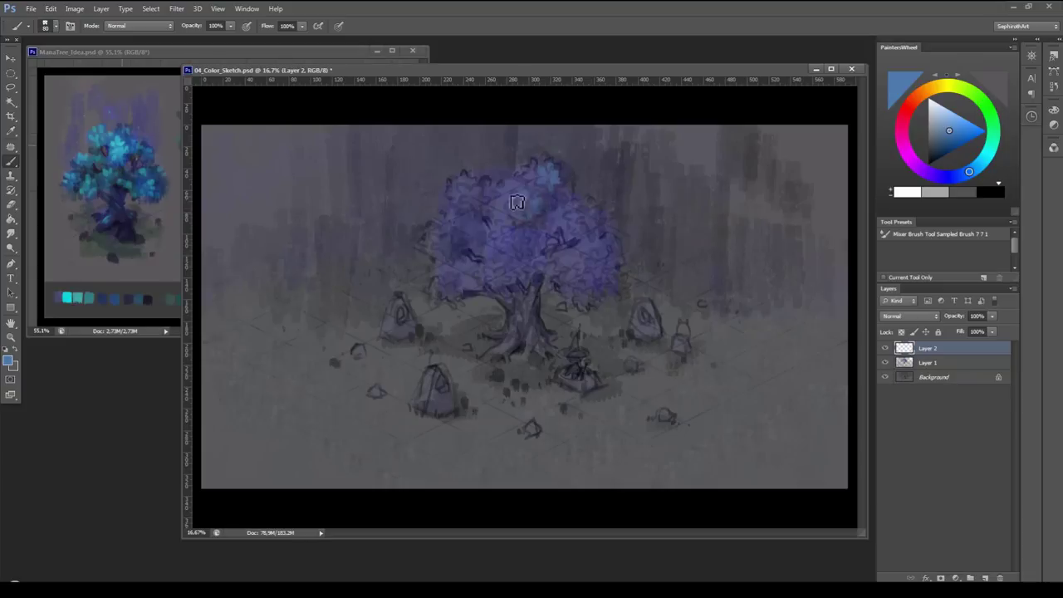
# Dab light blue into the foliage and paint dark strokes on the wizard and rocks under the book.
pyautogui.moveTo(517, 202)
pyautogui.mouseDown()
pyautogui.moveTo(531, 217)
pyautogui.moveTo(508, 245)
pyautogui.mouseUp()
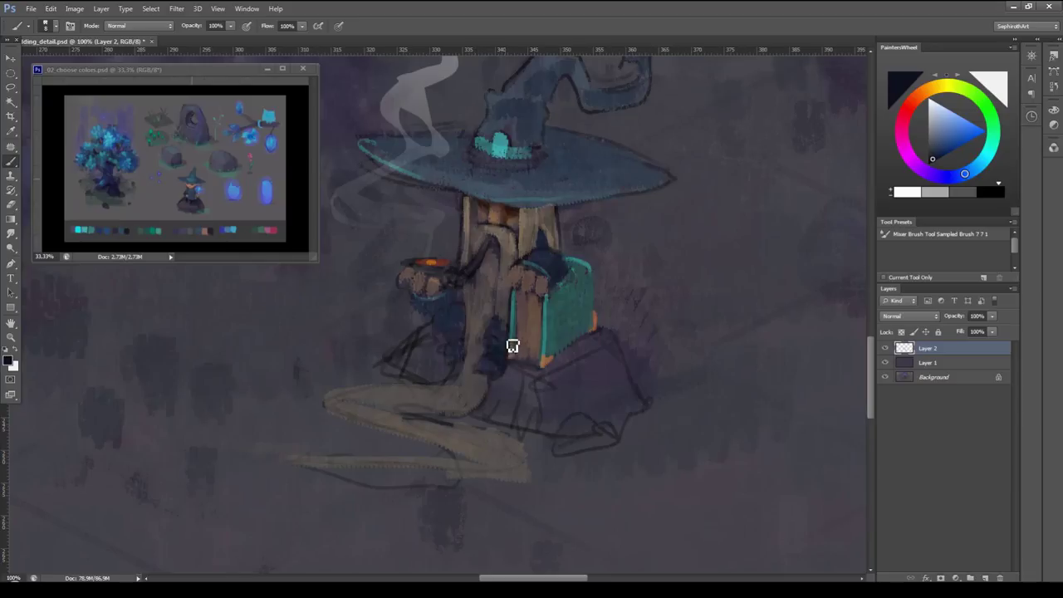
pyautogui.moveTo(513, 346); pyautogui.dragTo(443, 339)
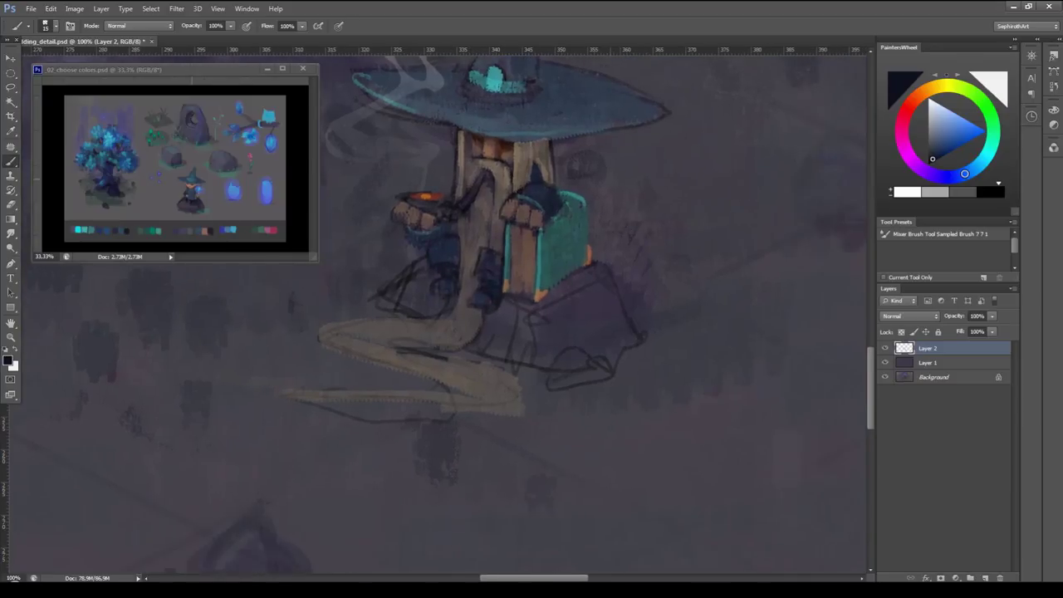
pyautogui.moveTo(473, 333); pyautogui.dragTo(607, 282)
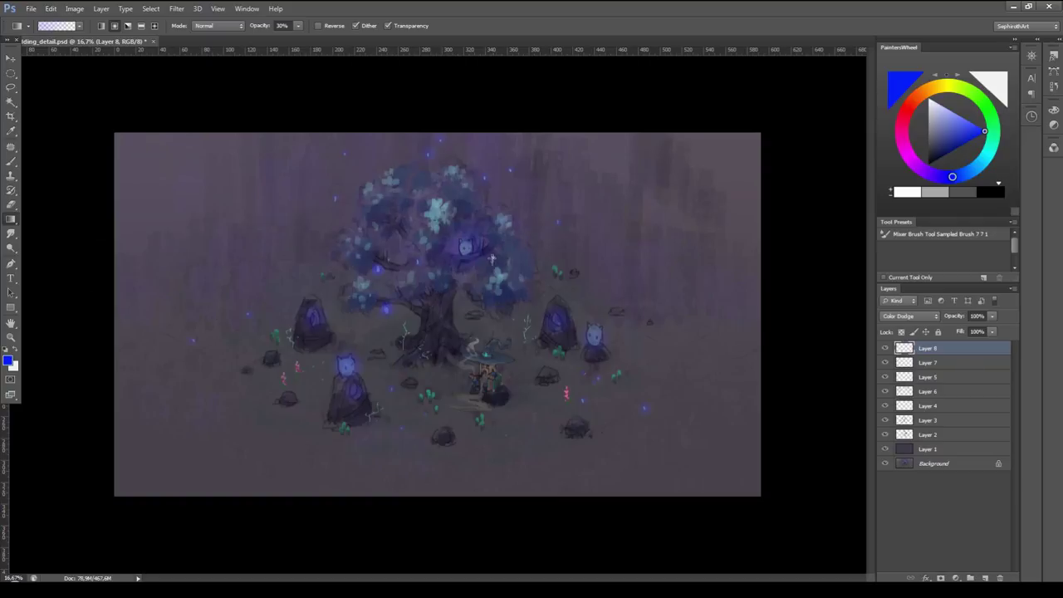
# Sample cyan from the flowers and dark trunk tones, and switch to a 700-size brush.
pyautogui.keyDown('alt'); pyautogui.click(436, 213); pyautogui.keyUp('alt')
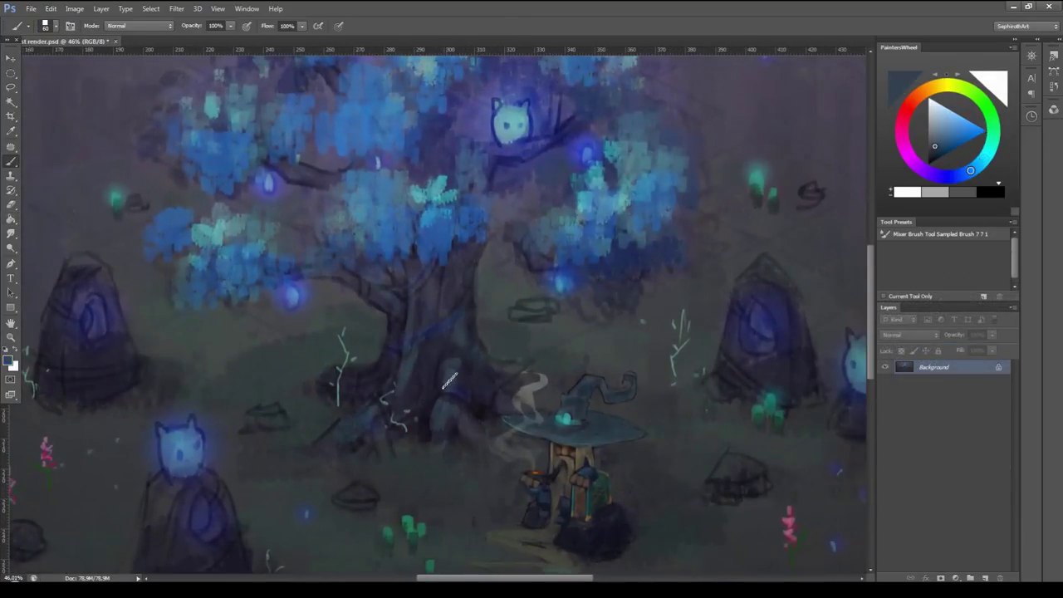
pyautogui.keyDown('alt'); pyautogui.click(442, 378); pyautogui.keyUp('alt')
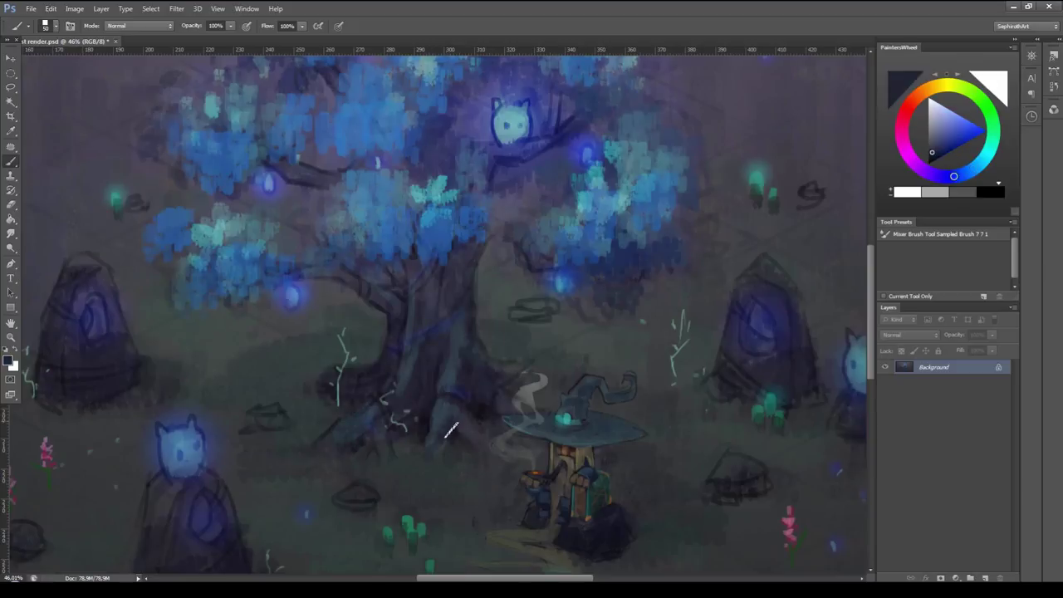
pyautogui.moveTo(450, 429); pyautogui.dragTo(484, 446)
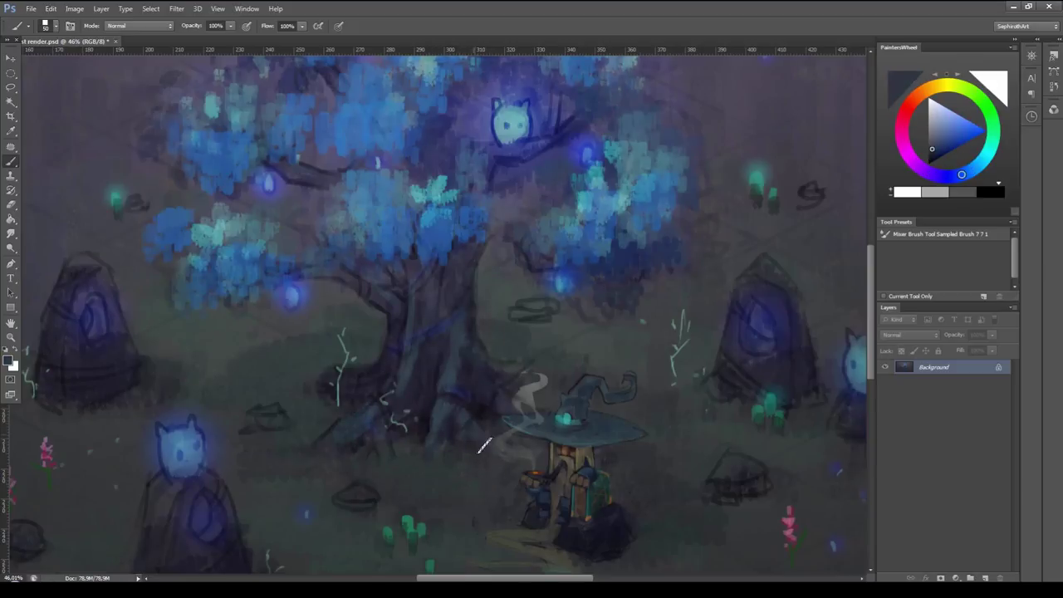
pyautogui.rightClick(485, 445)
pyautogui.doubleClick(847, 444)
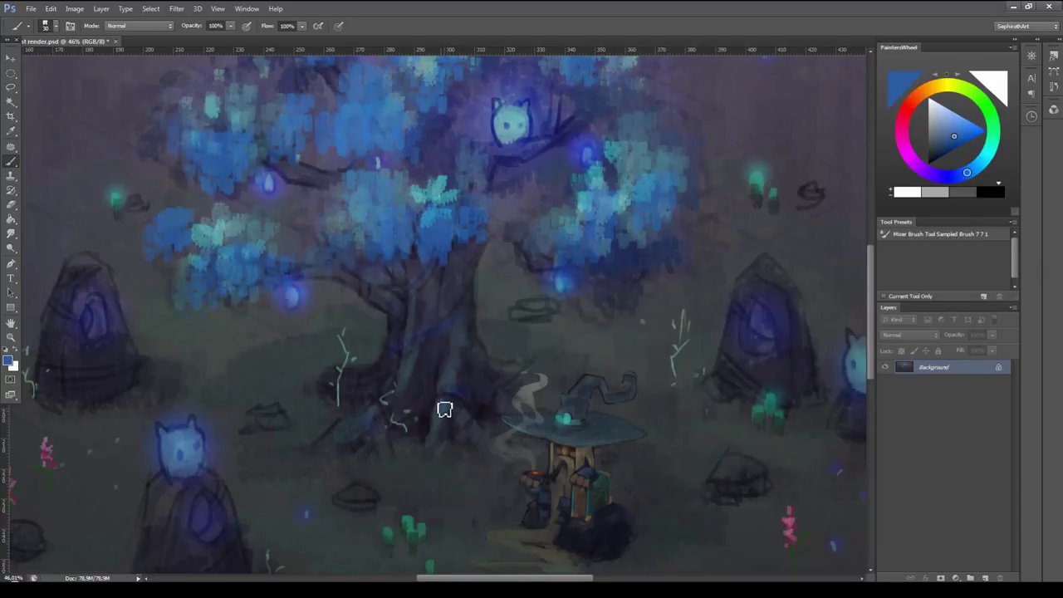
pyautogui.keyDown('alt'); pyautogui.click(444, 420); pyautogui.keyUp('alt')
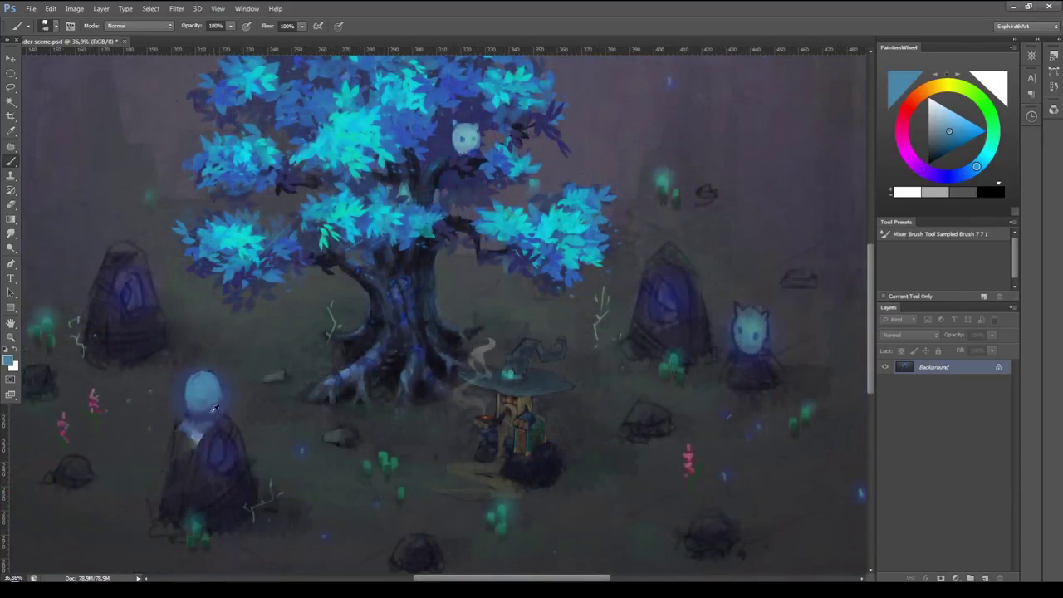
# Sample glowing blues from the creature's head, grey-blues from the stone, and cyan and blue from the leaves.
pyautogui.keyDown('alt'); pyautogui.click(214, 407); pyautogui.keyUp('alt')
pyautogui.keyDown('alt'); pyautogui.click(211, 405); pyautogui.keyUp('alt')
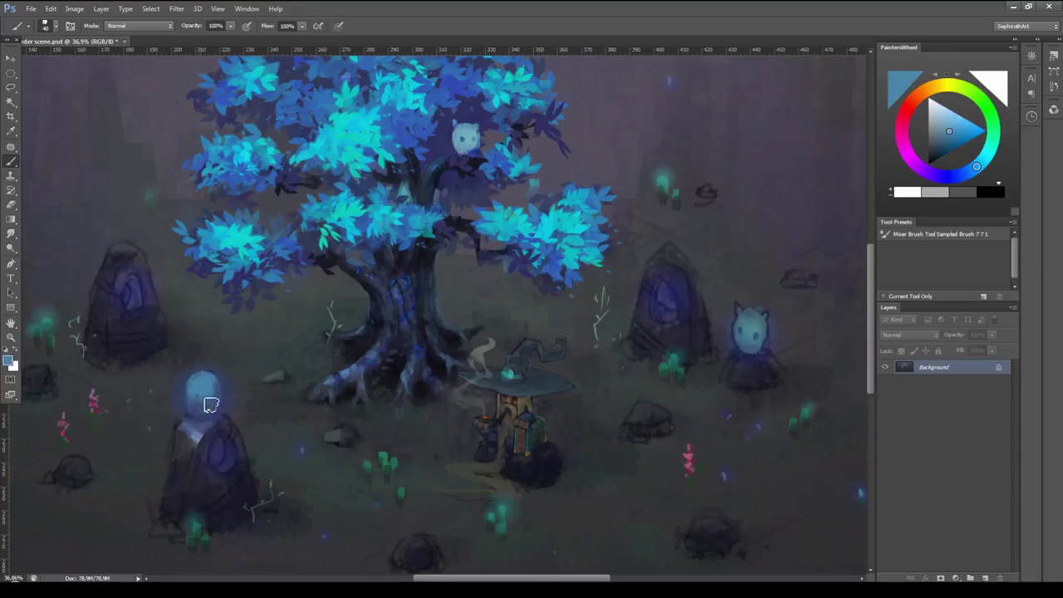
pyautogui.keyDown('alt'); pyautogui.click(200, 453); pyautogui.keyUp('alt')
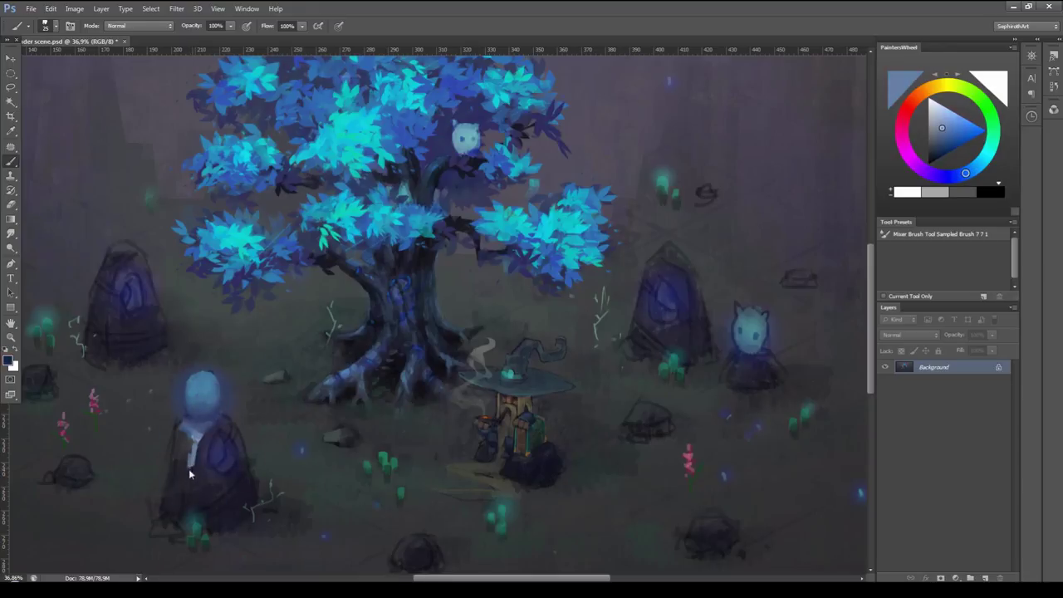
pyautogui.keyDown('alt'); pyautogui.click(190, 474); pyautogui.keyUp('alt')
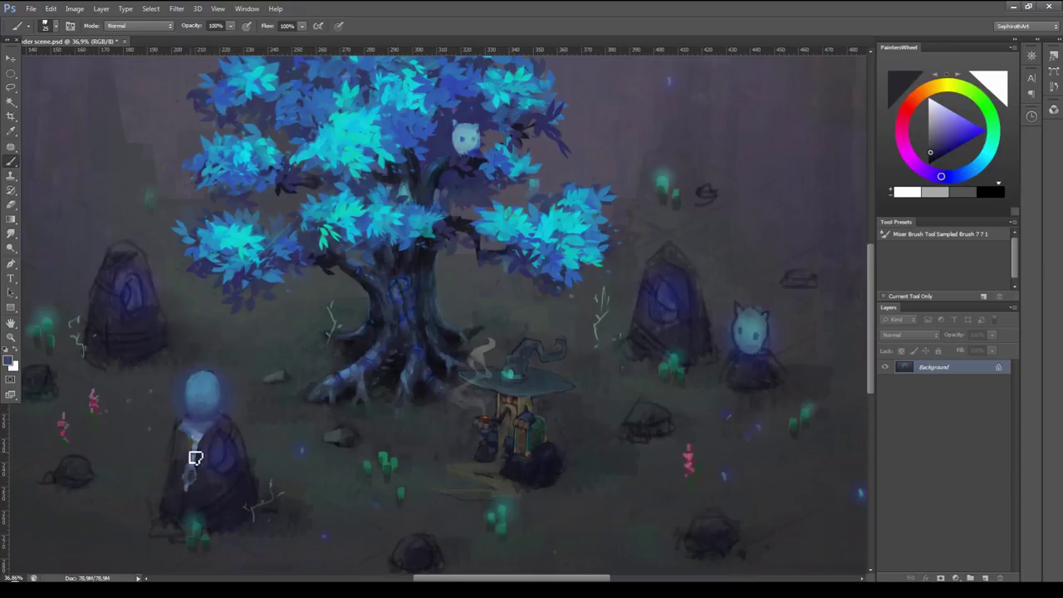
pyautogui.keyDown('alt'); pyautogui.click(196, 458); pyautogui.keyUp('alt')
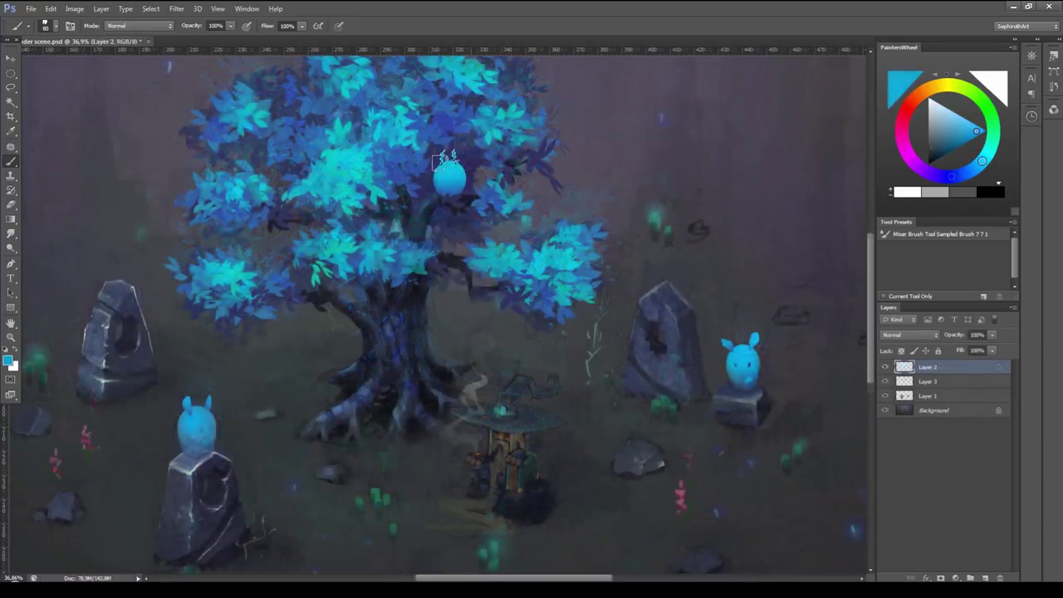
pyautogui.keyDown('alt'); pyautogui.click(459, 183); pyautogui.keyUp('alt')
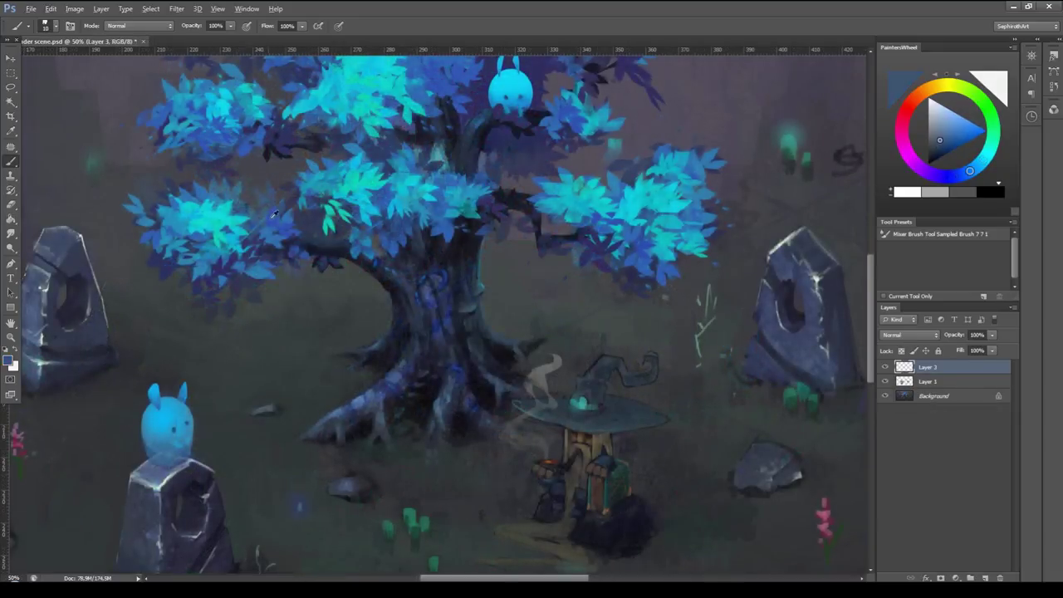
pyautogui.keyDown('alt'); pyautogui.click(274, 215); pyautogui.keyUp('alt')
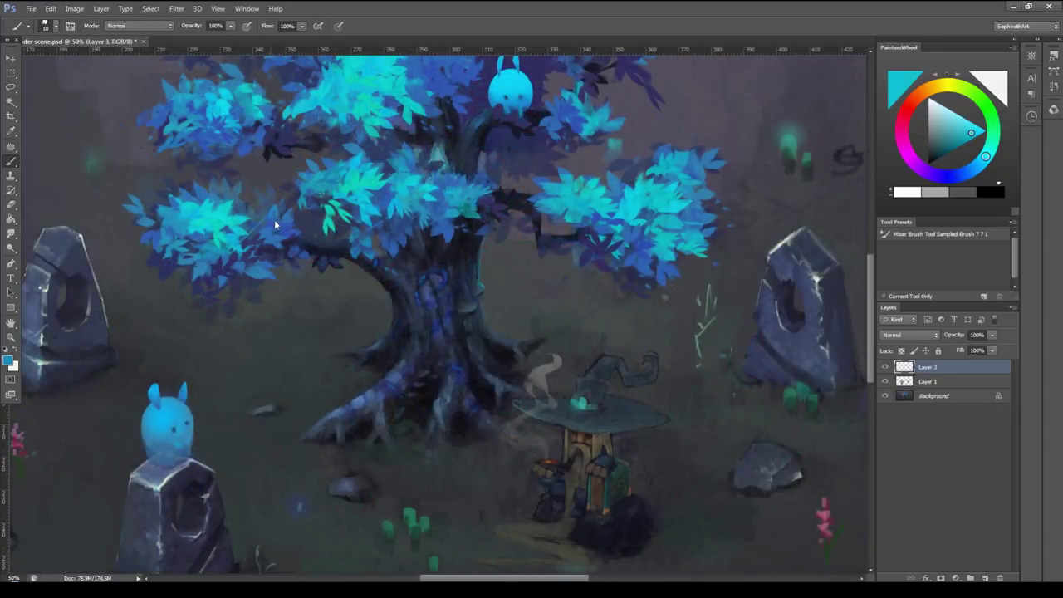
pyautogui.keyDown('alt'); pyautogui.click(268, 221); pyautogui.keyUp('alt')
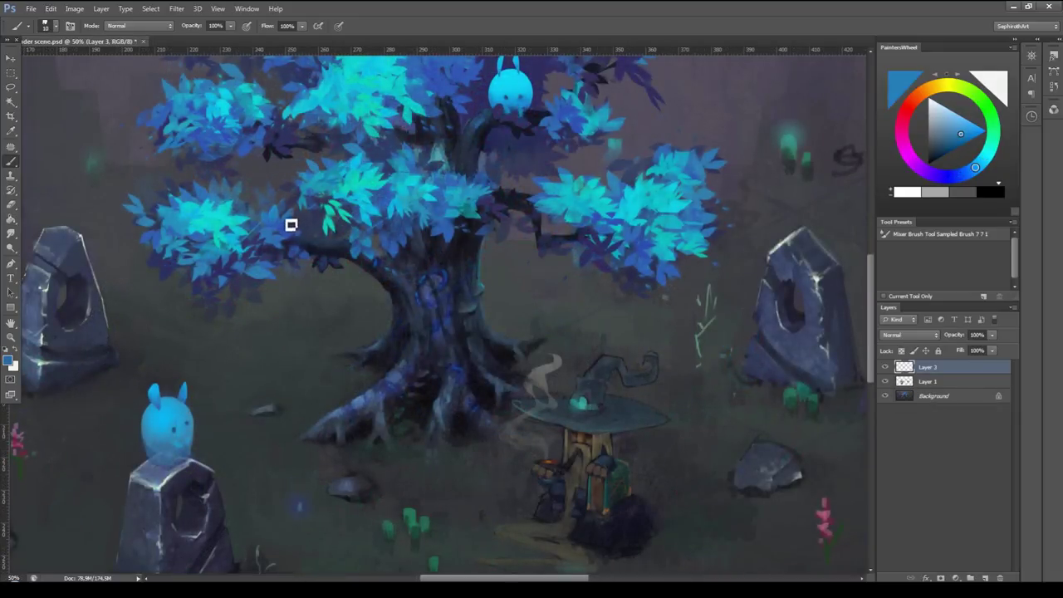
pyautogui.keyDown('alt'); pyautogui.click(280, 202); pyautogui.keyUp('alt')
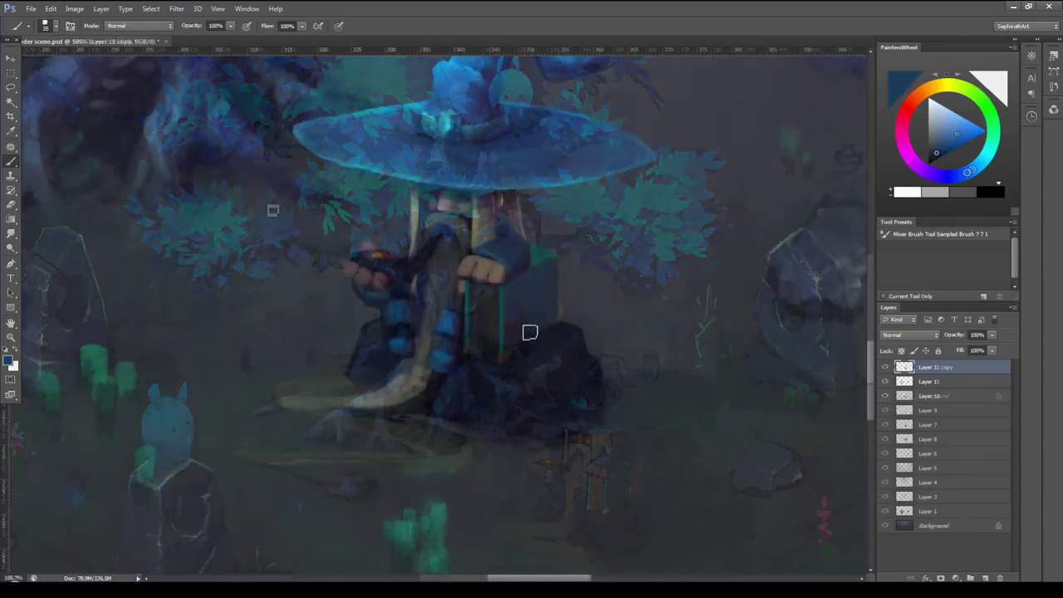
# Sample dark blues from the rock and the hat's blue, then confirm the adjusted colour in the Color Picker.
pyautogui.keyDown('alt'); pyautogui.click(526, 356); pyautogui.keyUp('alt')
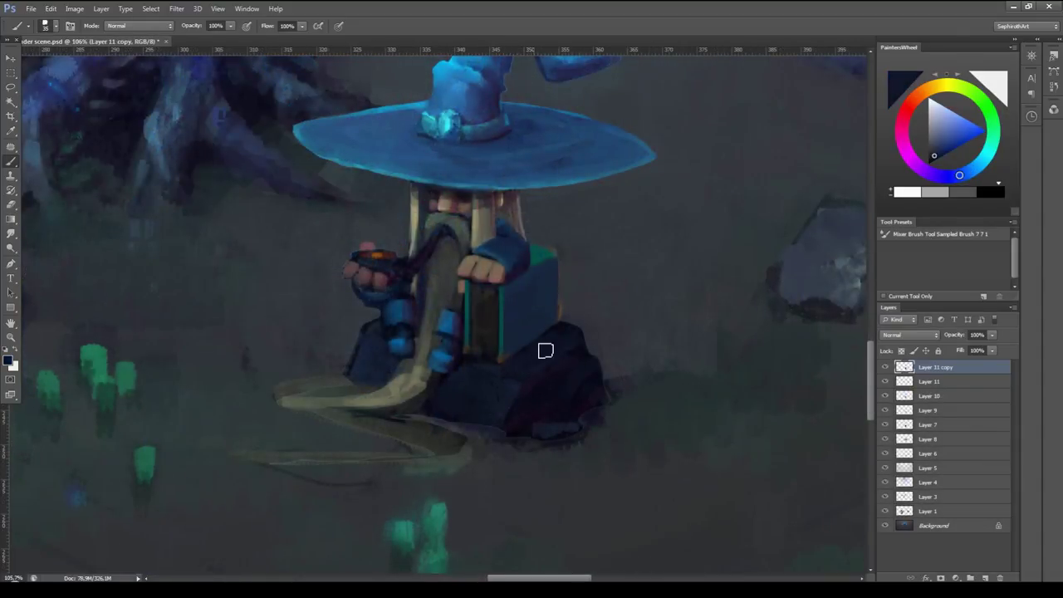
pyautogui.keyDown('alt'); pyautogui.click(582, 355); pyautogui.keyUp('alt')
pyautogui.keyDown('alt'); pyautogui.click(587, 355); pyautogui.keyUp('alt')
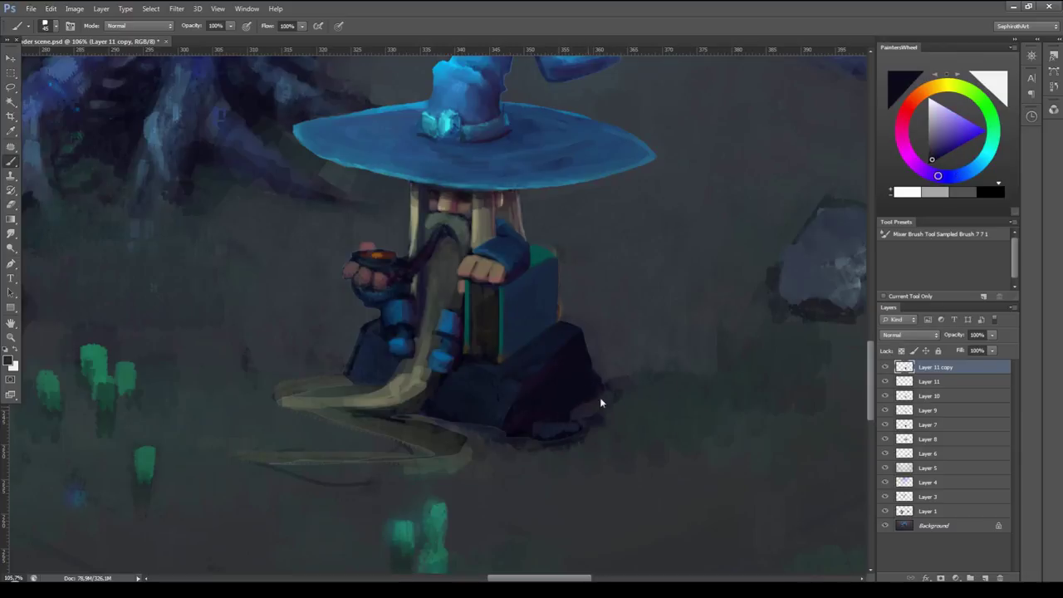
pyautogui.keyDown('alt'); pyautogui.click(592, 389); pyautogui.keyUp('alt')
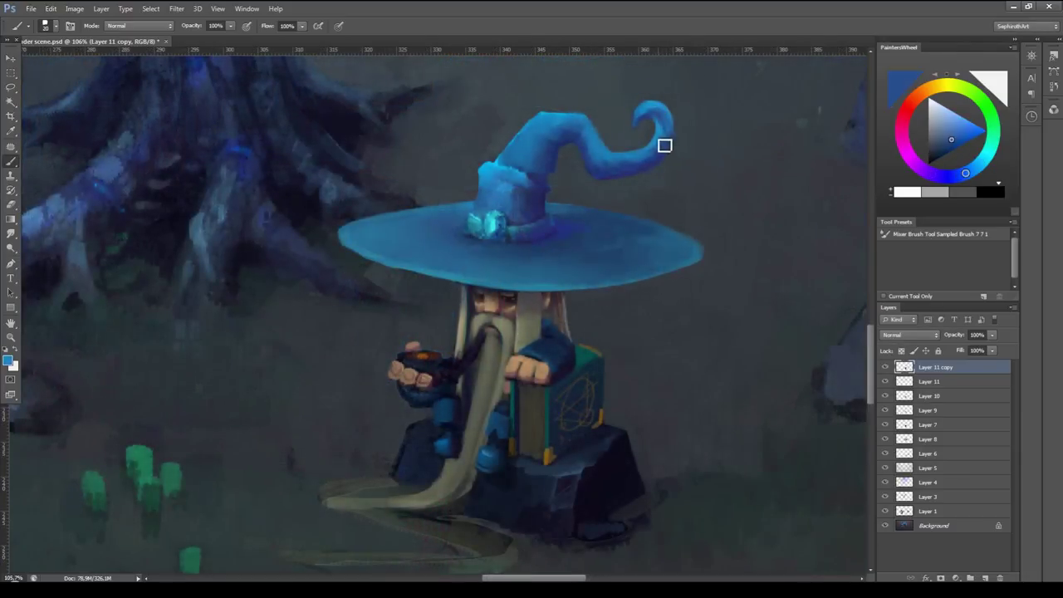
pyautogui.keyDown('alt'); pyautogui.click(547, 124); pyautogui.keyUp('alt')
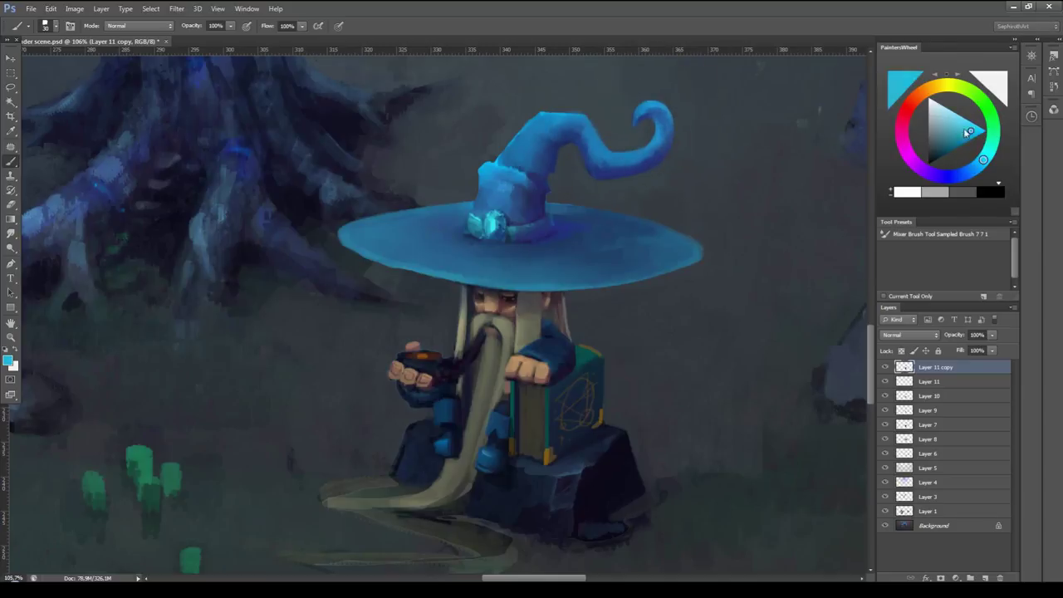
pyautogui.press('Return')
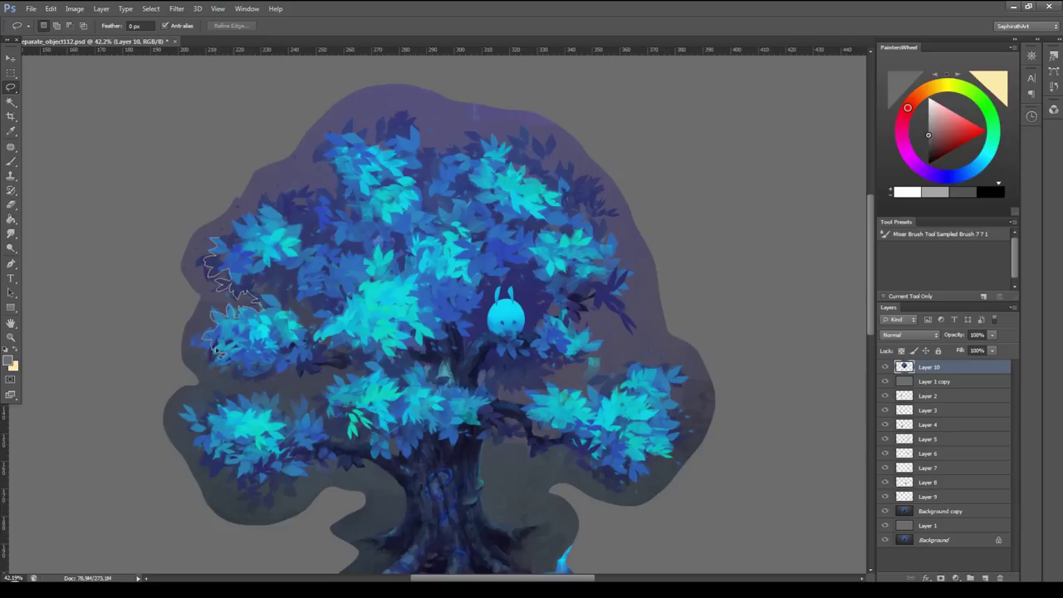
# Lasso and delete the purple halo around the left leaves.
pyautogui.moveTo(213, 349); pyautogui.dragTo(212, 241)
pyautogui.press('Delete')
pyautogui.hotkey('ctrl', 'd')
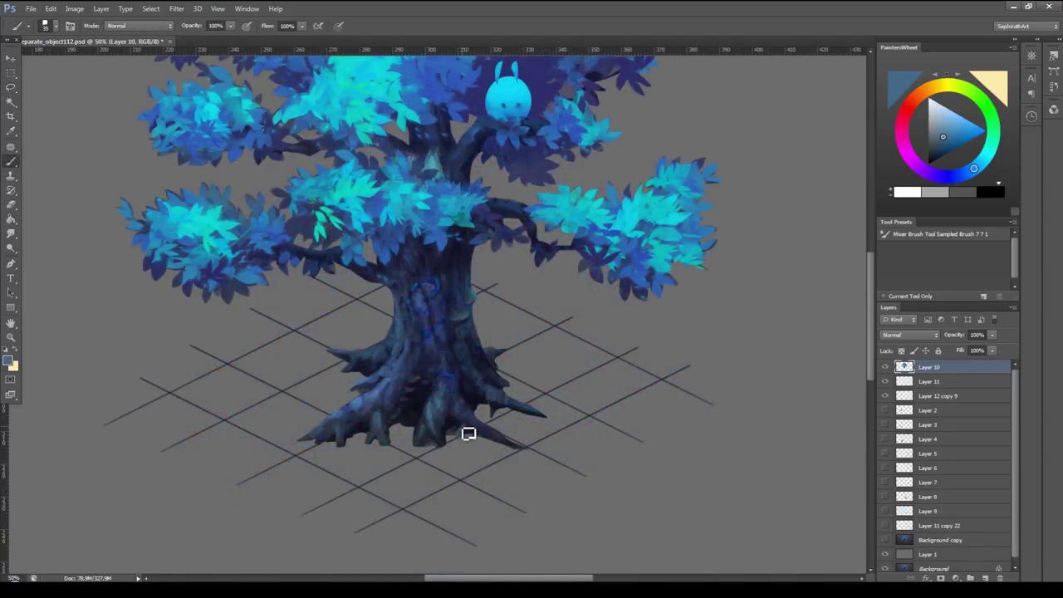
# Darken the tree roots with dark navy sampled from them.
pyautogui.keyDown('alt'); pyautogui.click(468, 434); pyautogui.keyUp('alt')
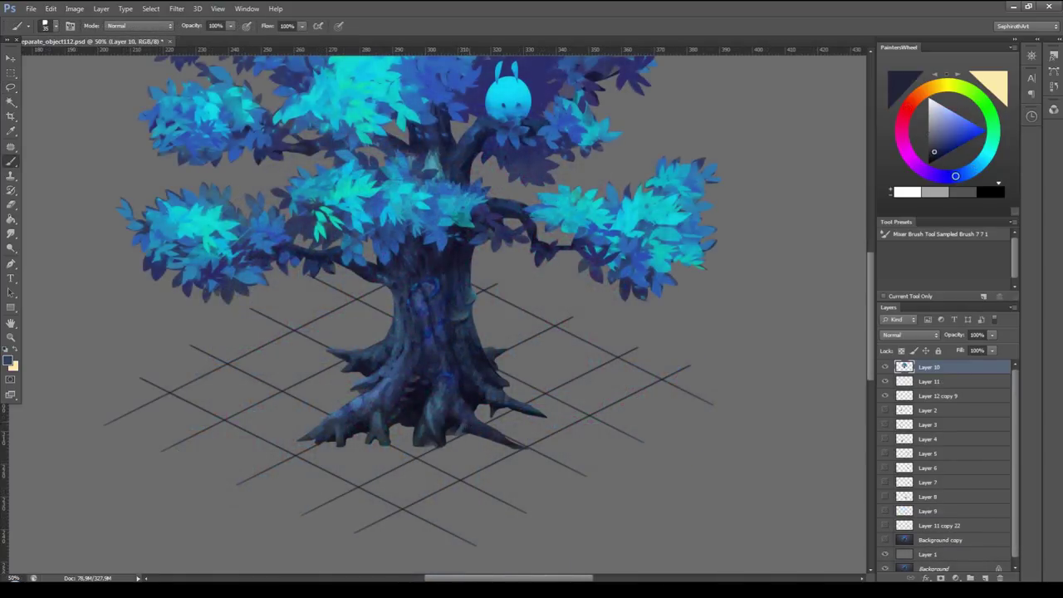
pyautogui.moveTo(495, 448)
pyautogui.mouseDown()
pyautogui.moveTo(490, 421)
pyautogui.moveTo(532, 425)
pyautogui.mouseUp()
pyautogui.moveTo(366, 442); pyautogui.dragTo(391, 450)
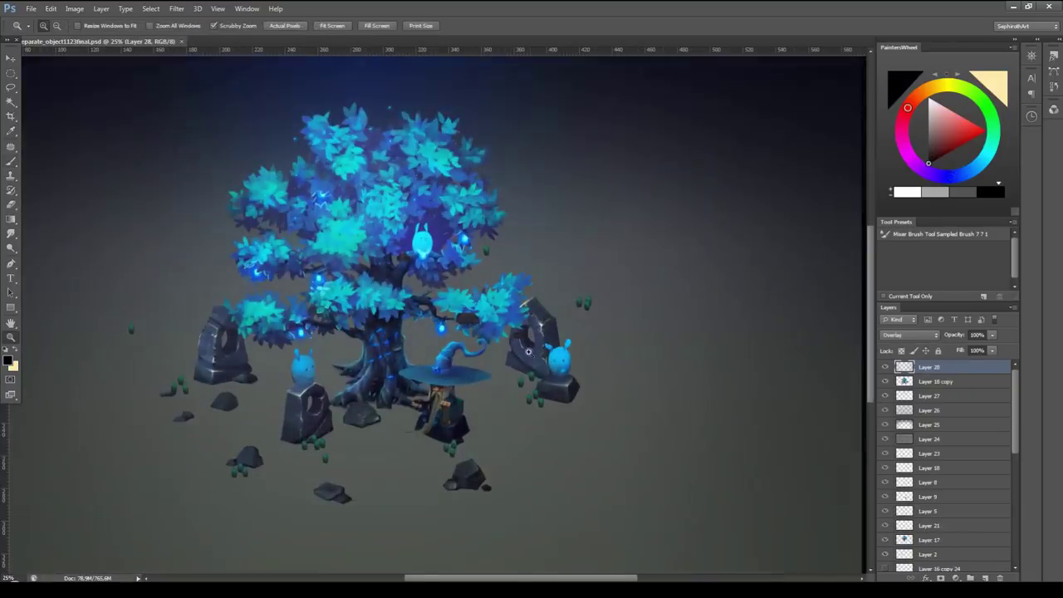
# Paint cyan foliage strokes on a new layer and merge them into Layer 18 copy.
pyautogui.hotkey('ctrl', 'shift', 'alt', 'n')
pyautogui.press('b')
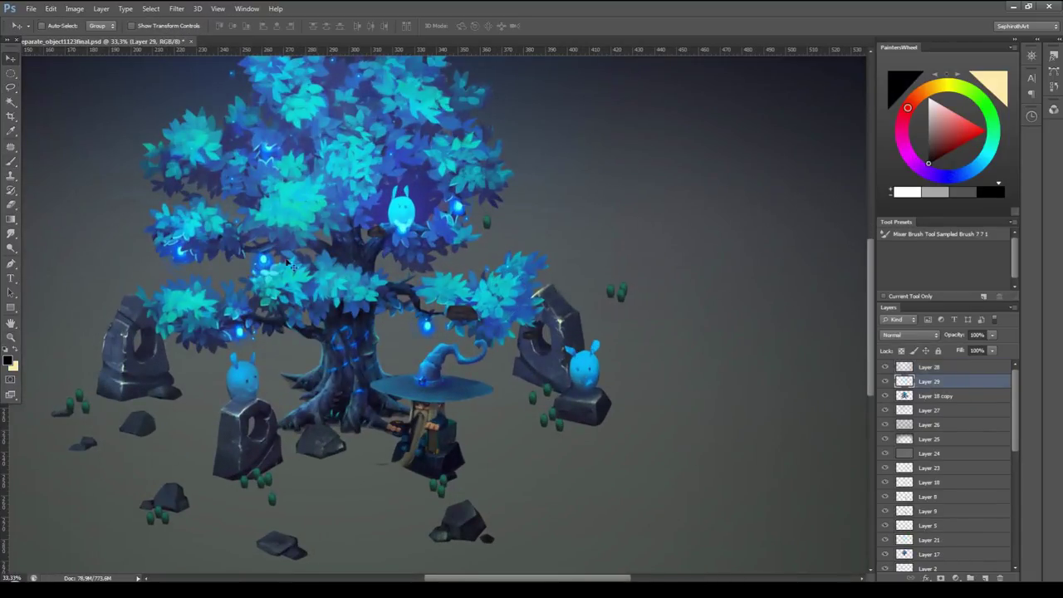
pyautogui.keyDown('alt'); pyautogui.click(488, 294); pyautogui.keyUp('alt')
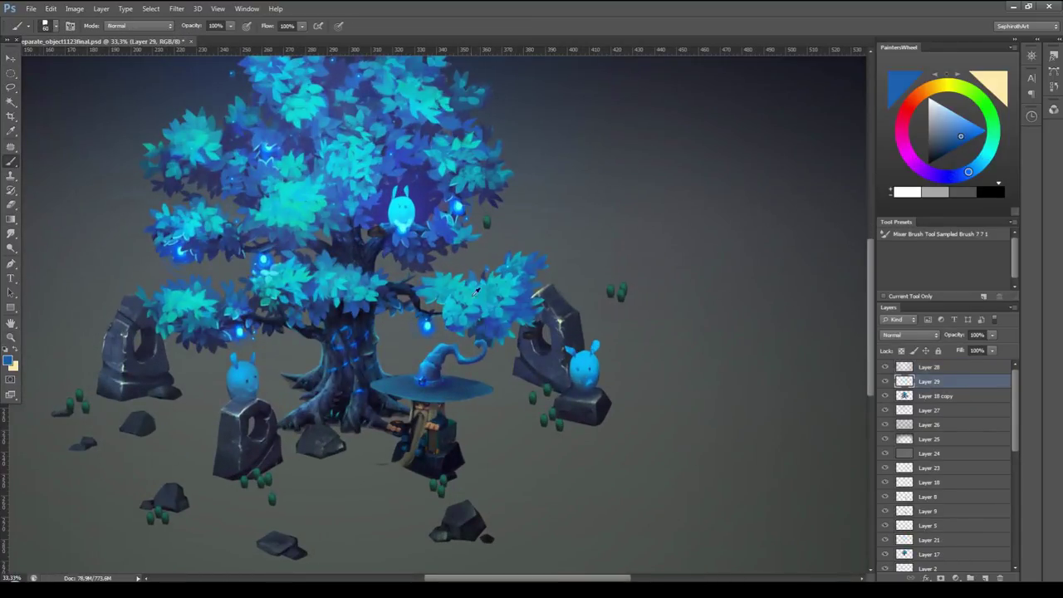
pyautogui.press('l')
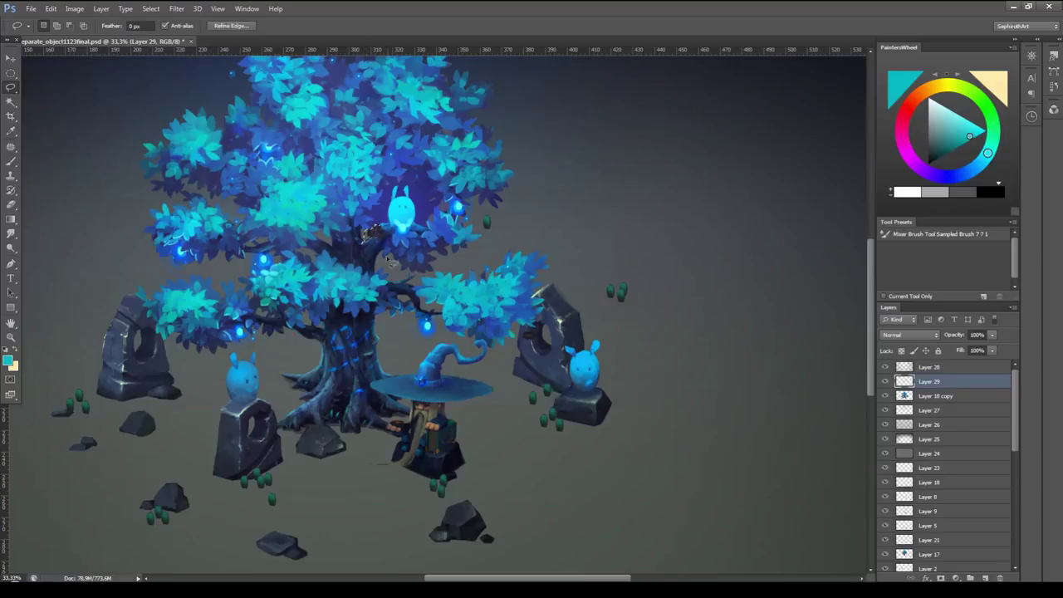
pyautogui.hotkey('ctrl', 'e')
pyautogui.press('b')
pyautogui.keyDown('alt'); pyautogui.click(386, 236); pyautogui.keyUp('alt')
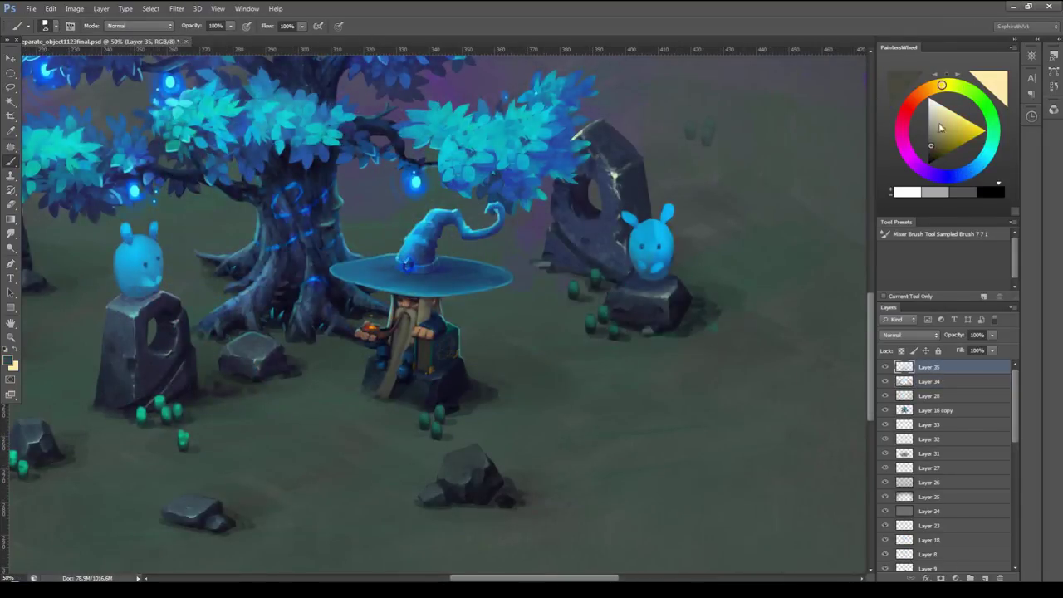
# Lasso a trail on the ground near the wizard and fill it with beige from his beard.
pyautogui.keyDown('alt'); pyautogui.click(385, 404); pyautogui.keyUp('alt')
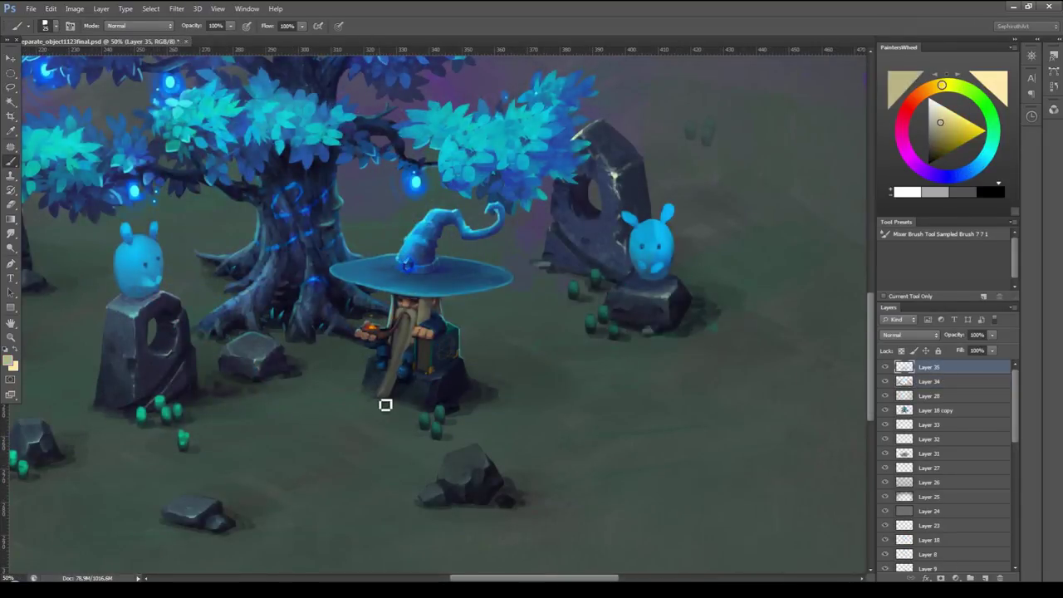
pyautogui.press('l')
pyautogui.moveTo(383, 397)
pyautogui.mouseDown()
pyautogui.moveTo(378, 411)
pyautogui.moveTo(324, 406)
pyautogui.moveTo(373, 420)
pyautogui.mouseUp()
pyautogui.press('b')
pyautogui.hotkey('ctrl', 'd')
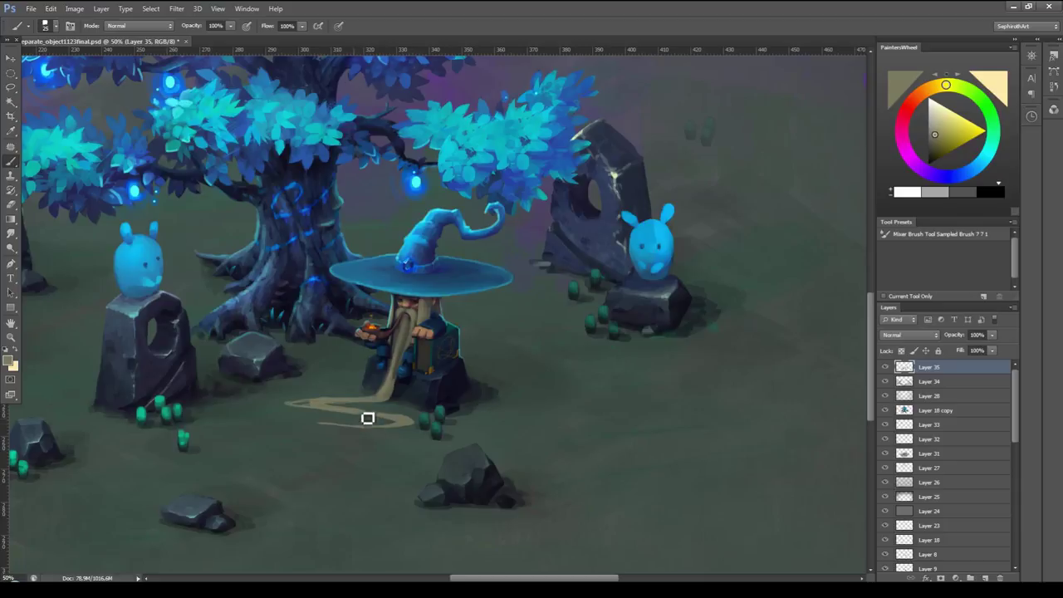
pyautogui.press('e')
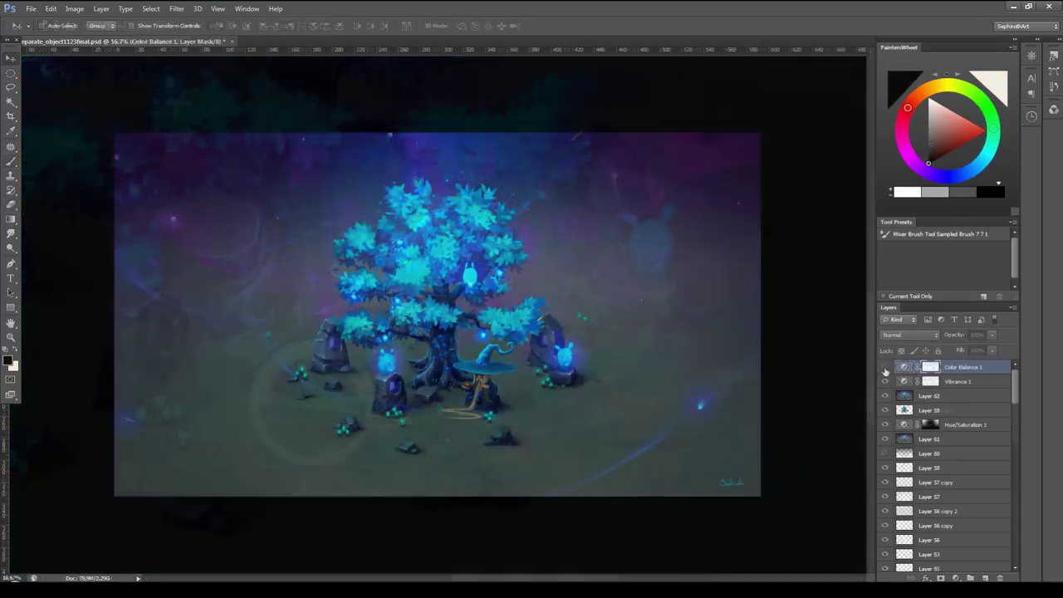
# Cycle Layer 64's red wash through blend modes like Color Dodge, ending on Divide.
pyautogui.hotkey('ctrl', 'a')
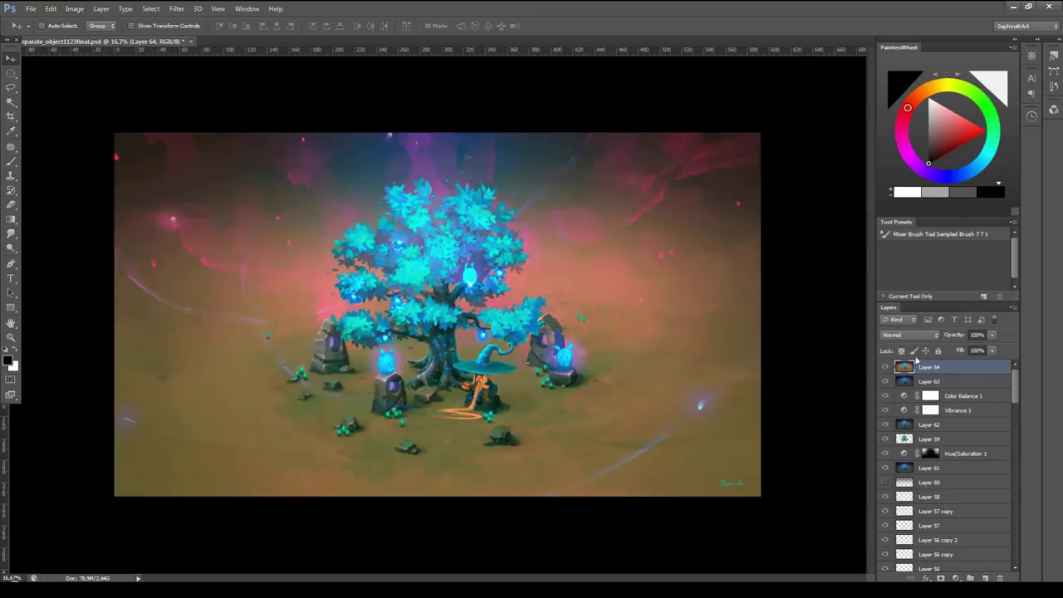
pyautogui.click(909, 335)
pyautogui.click(893, 306)
pyautogui.click(910, 335)
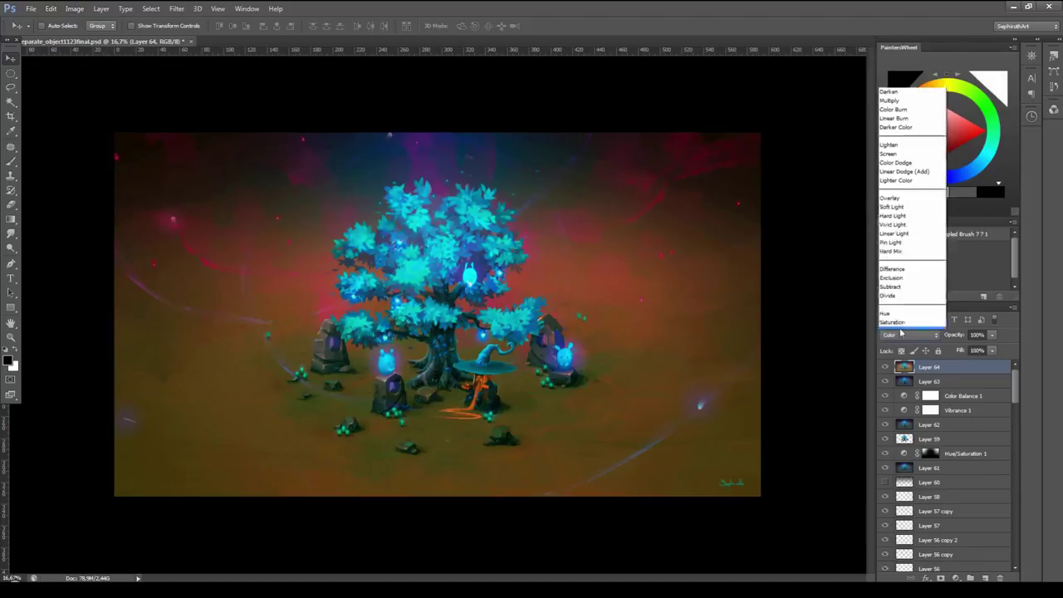
pyautogui.click(895, 147)
pyautogui.click(910, 335)
pyautogui.click(901, 193)
pyautogui.hotkey('shift', '+')
pyautogui.hotkey('shift', '+')
pyautogui.hotkey('shift', '+')
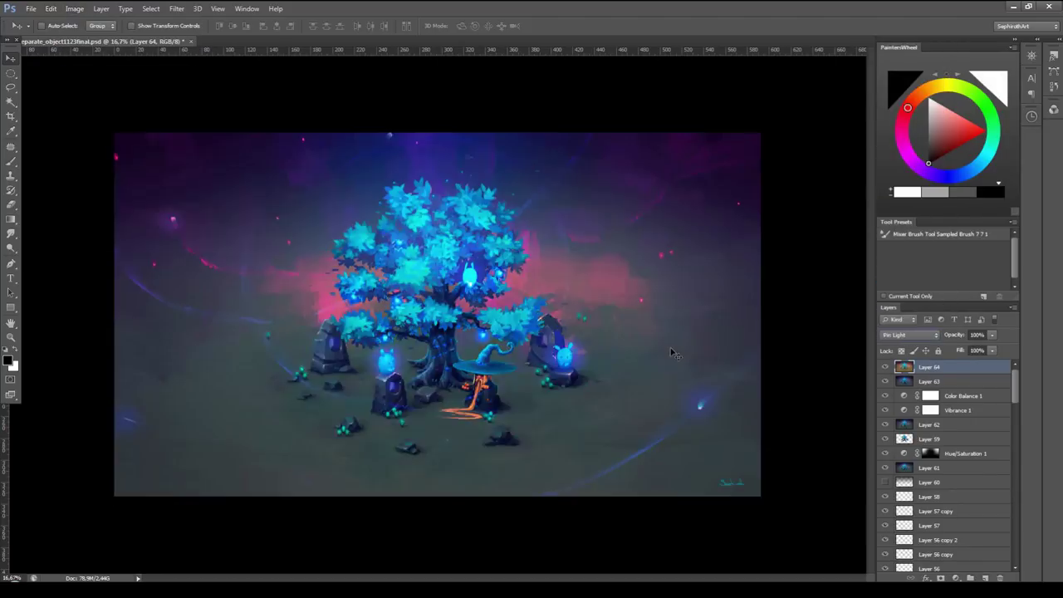
pyautogui.hotkey('shift', '+')
pyautogui.hotkey('shift', '+')
pyautogui.hotkey('shift', '+')
pyautogui.hotkey('shift', '+')
pyautogui.hotkey('shift', '+')
pyautogui.hotkey('shift', '+')
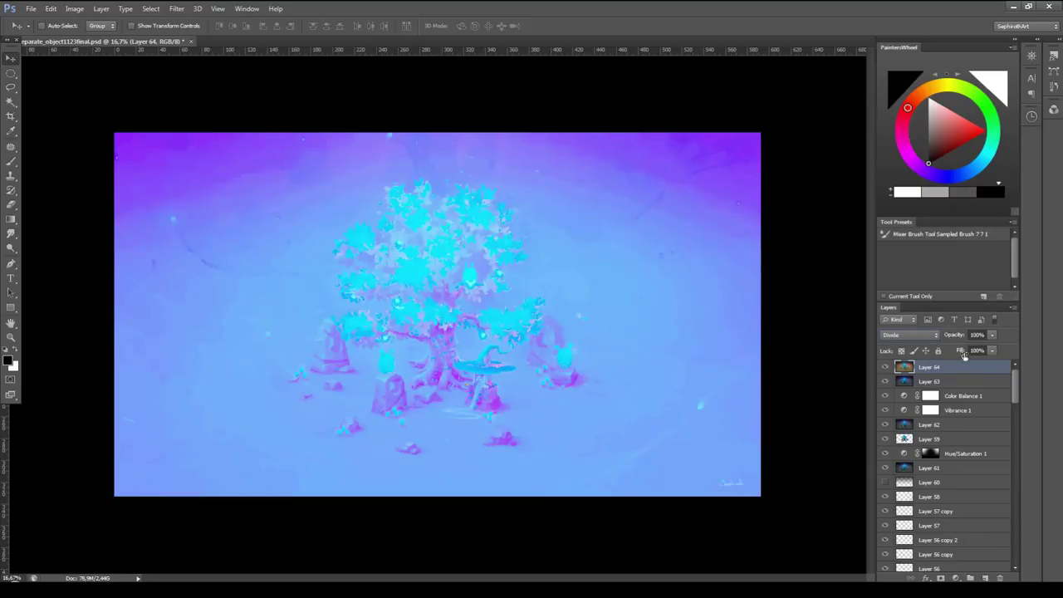